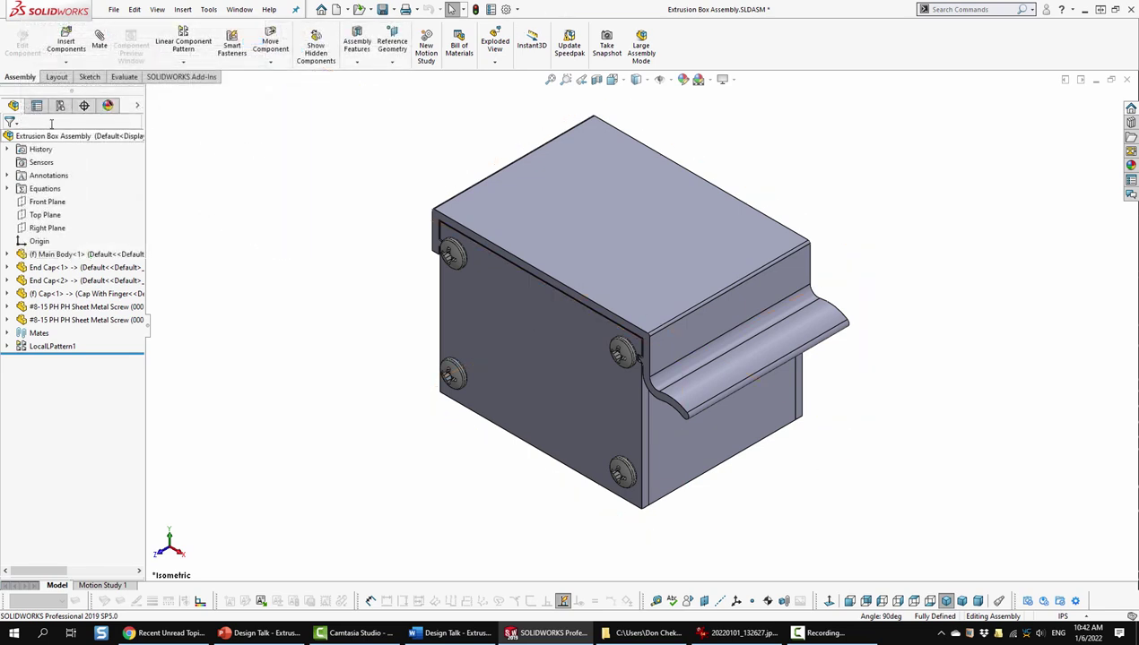
Step: Explode the extrusion box assembly with its saved exploded view to look at the separated parts, and collapse it again
{"action": "left_click", "coordinate": [60, 106]}
{"action": "double_click", "coordinate": [81, 171]}
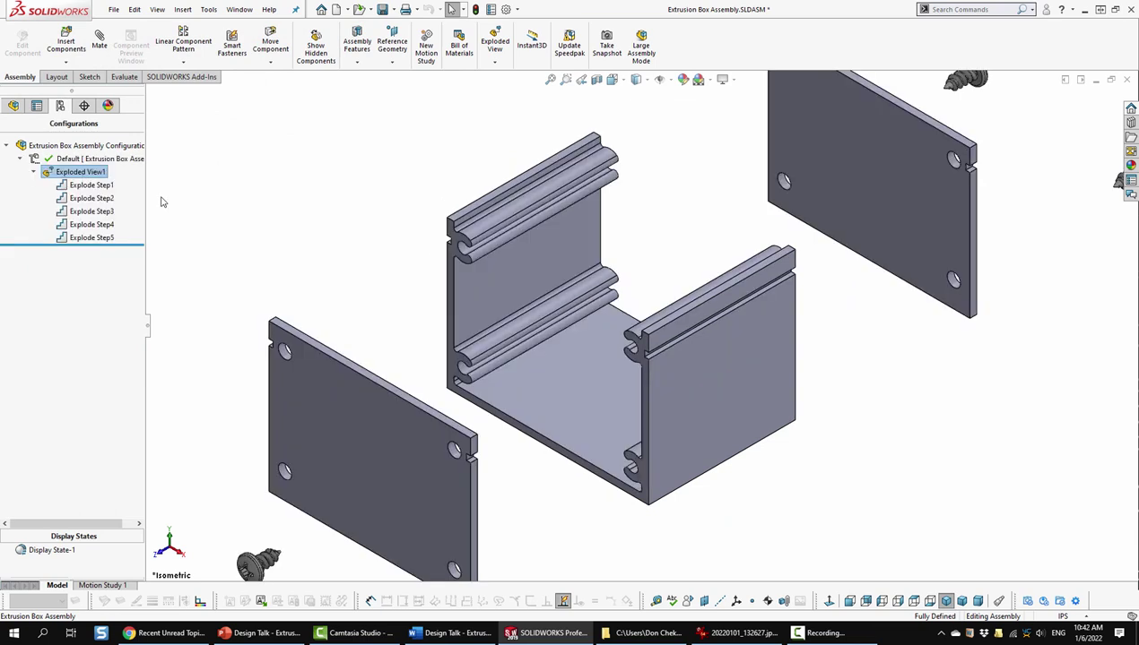
{"action": "scroll", "coordinate": [645, 209], "scroll_direction": "down", "scroll_amount": 2}
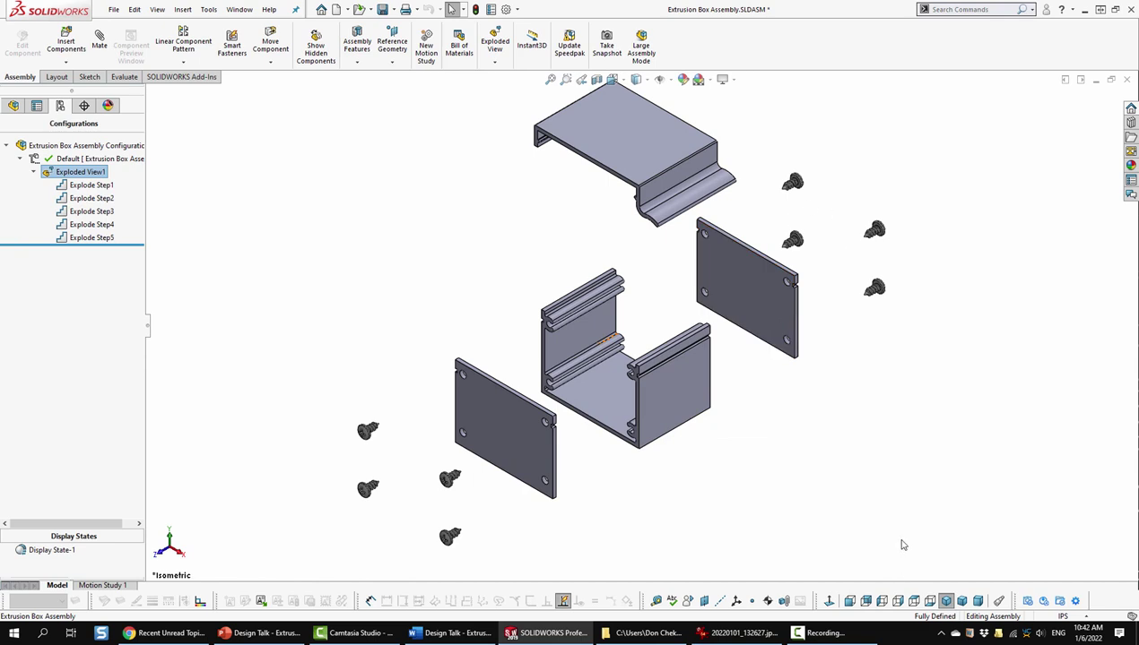
{"action": "double_click", "coordinate": [80, 172]}
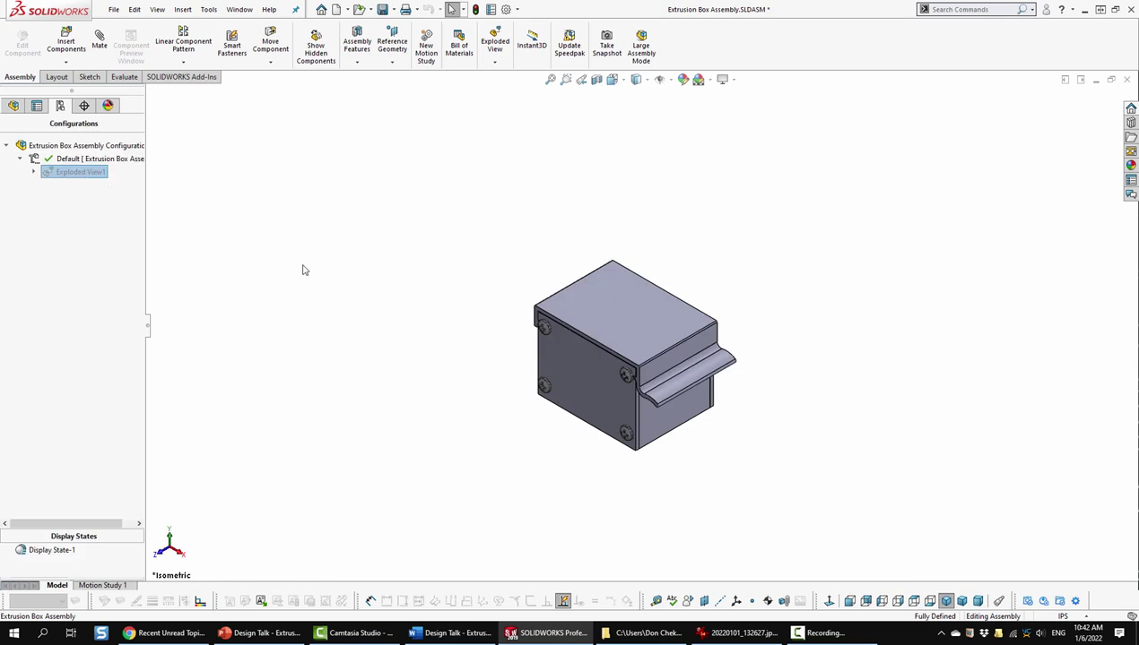
Step: Isolate the main body and the cap from the rest of the box assembly
{"action": "scroll", "coordinate": [679, 395], "scroll_direction": "down", "scroll_amount": 3}
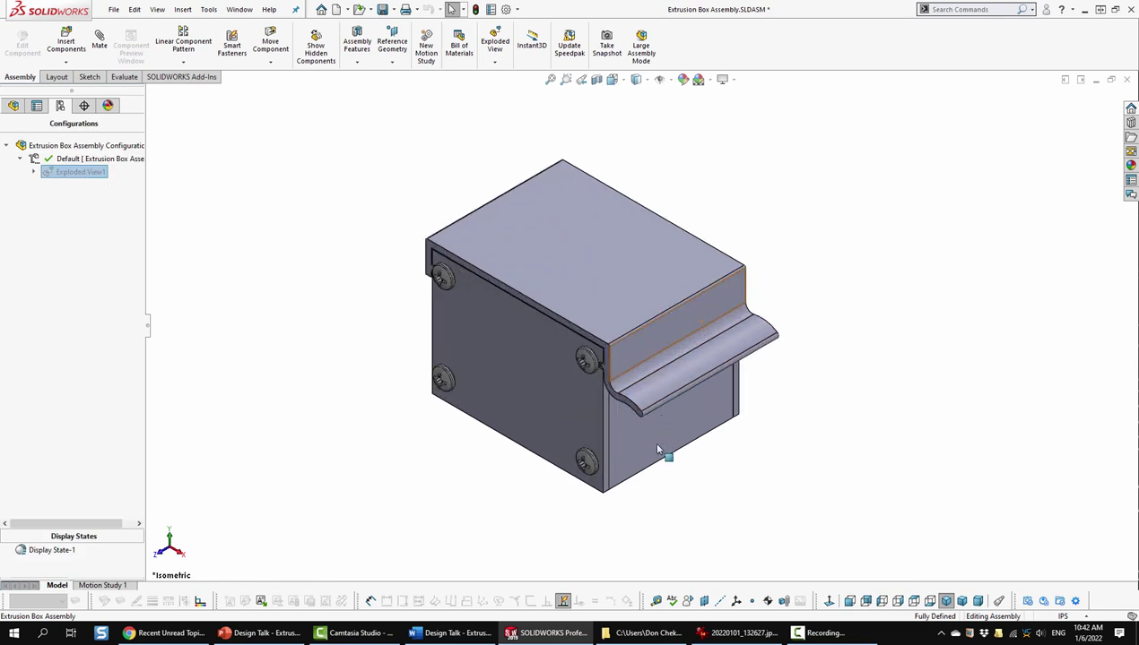
{"action": "left_click", "coordinate": [644, 450]}
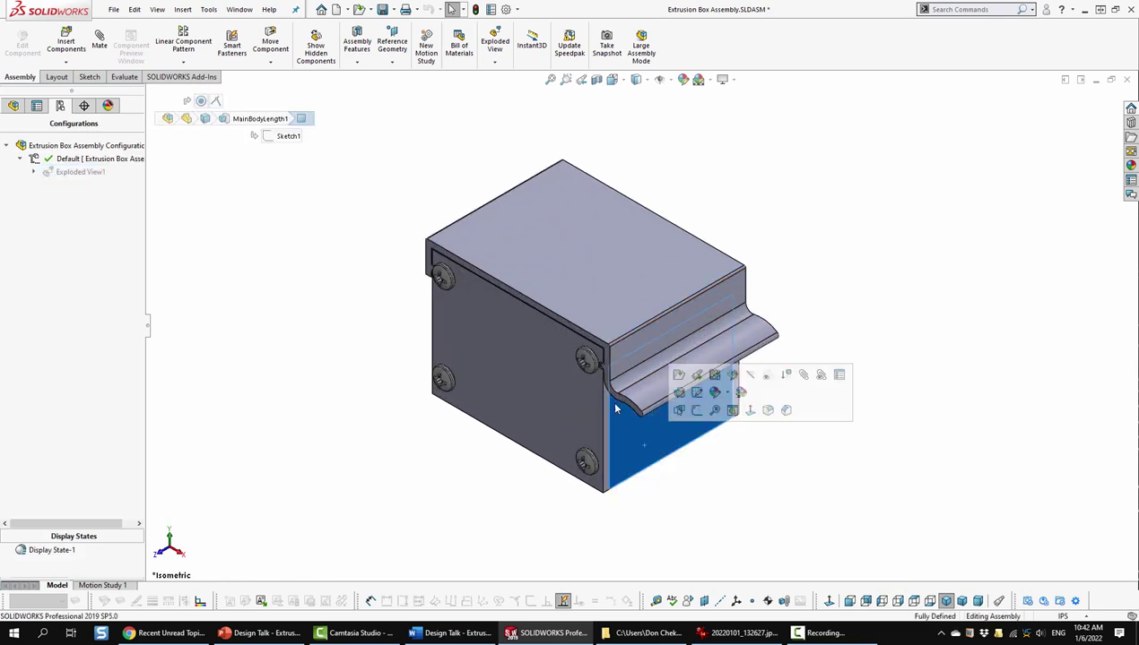
{"action": "left_click", "coordinate": [517, 252], "text": "ctrl"}
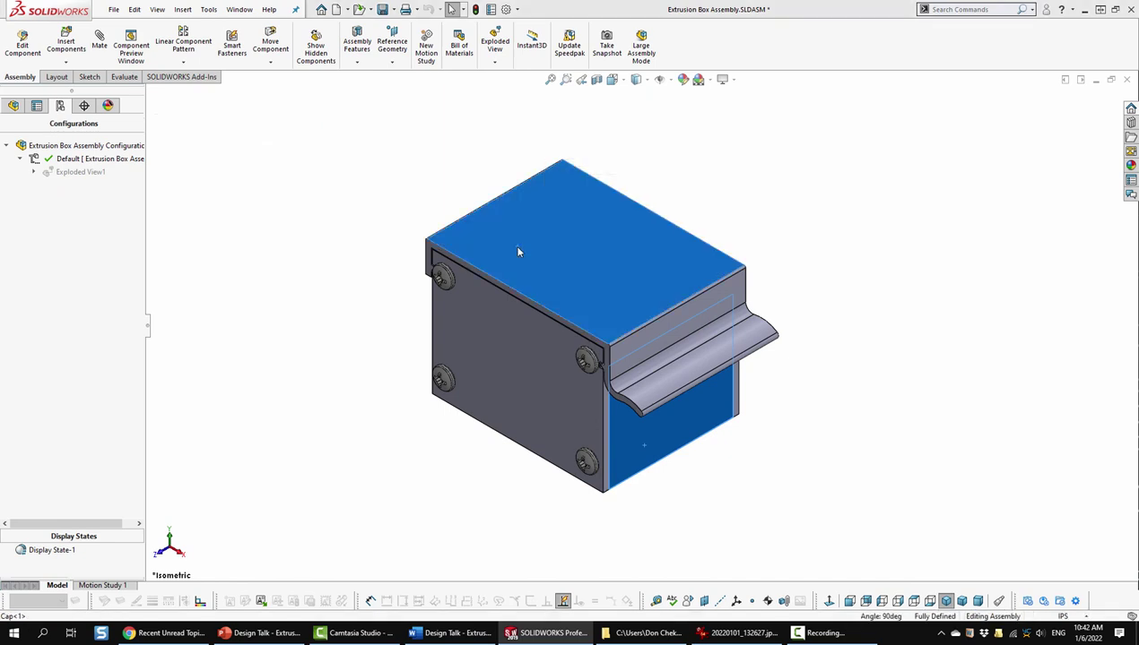
{"action": "right_click", "coordinate": [518, 253]}
{"action": "left_click", "coordinate": [549, 276]}
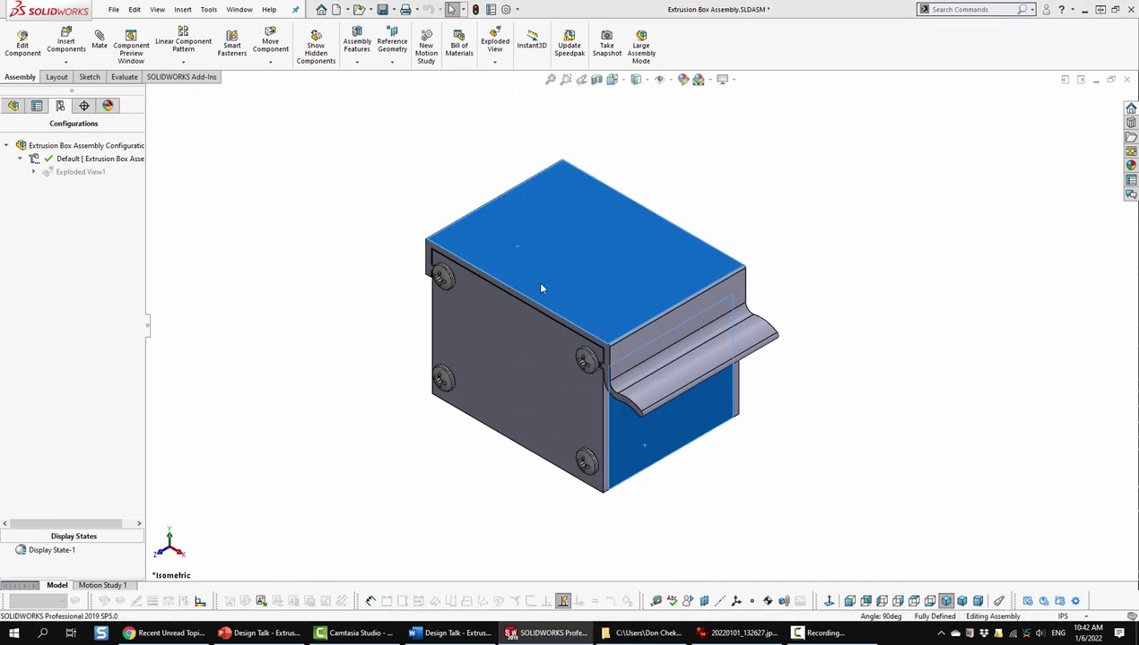
Step: Examine the isolated profiles' snap joints and screw channels from the front, and exit isolation back to the isometric view
{"action": "left_click", "coordinate": [829, 602]}
{"action": "scroll", "coordinate": [643, 305], "scroll_direction": "down", "scroll_amount": 1}
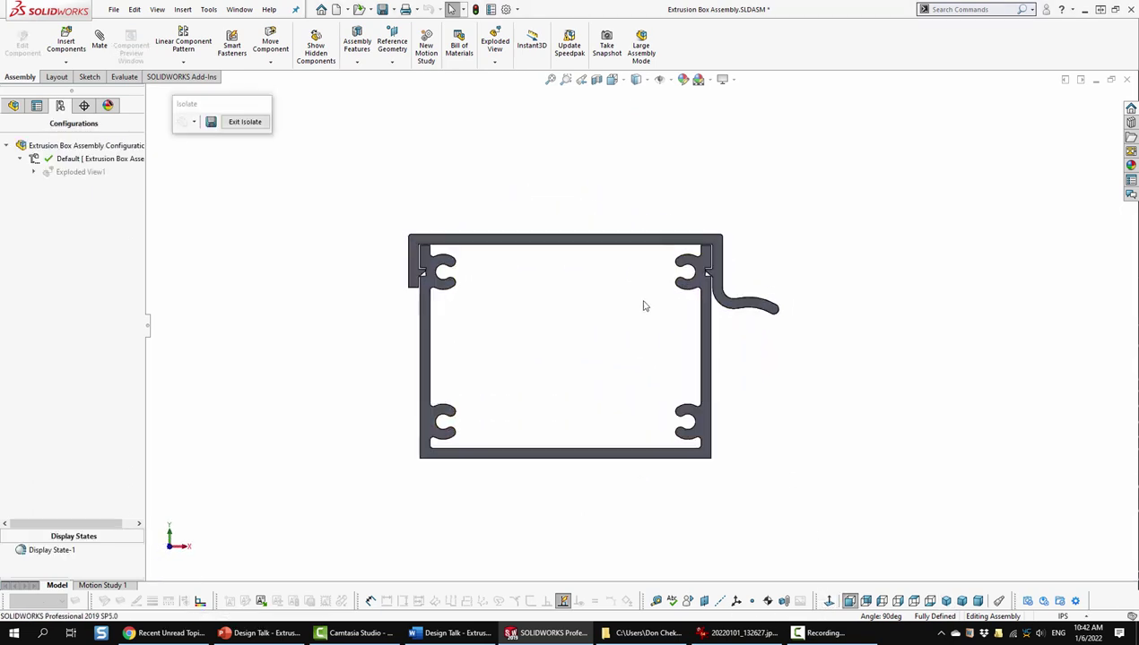
{"action": "scroll", "coordinate": [635, 327], "scroll_direction": "down", "scroll_amount": 1}
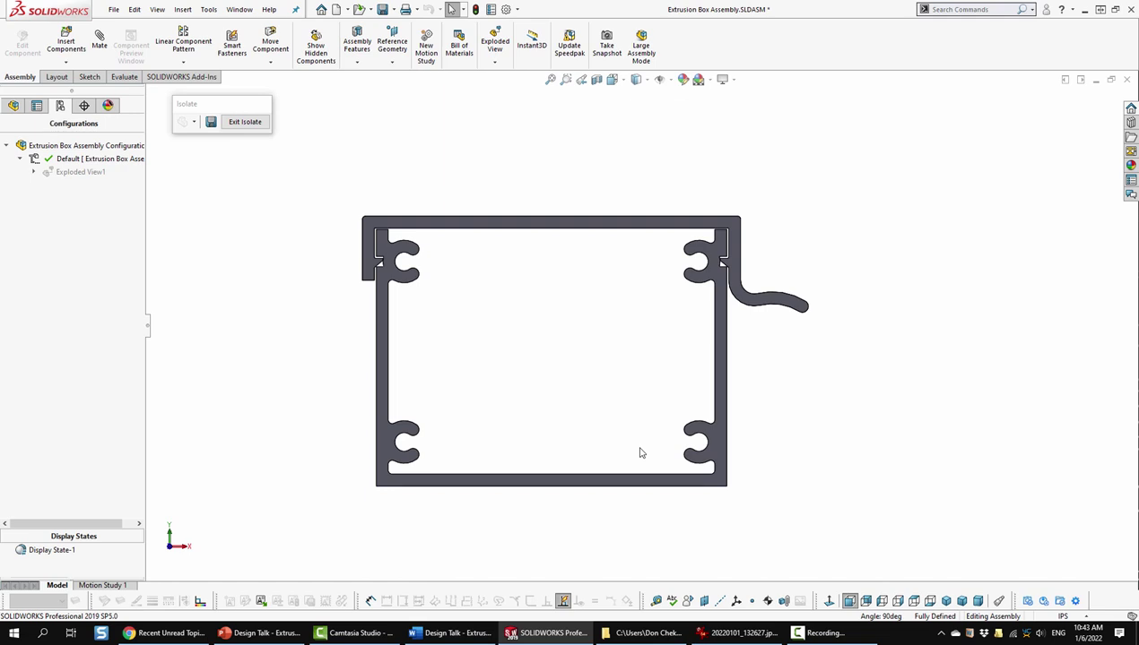
{"action": "scroll", "coordinate": [405, 247], "scroll_direction": "down", "scroll_amount": 5}
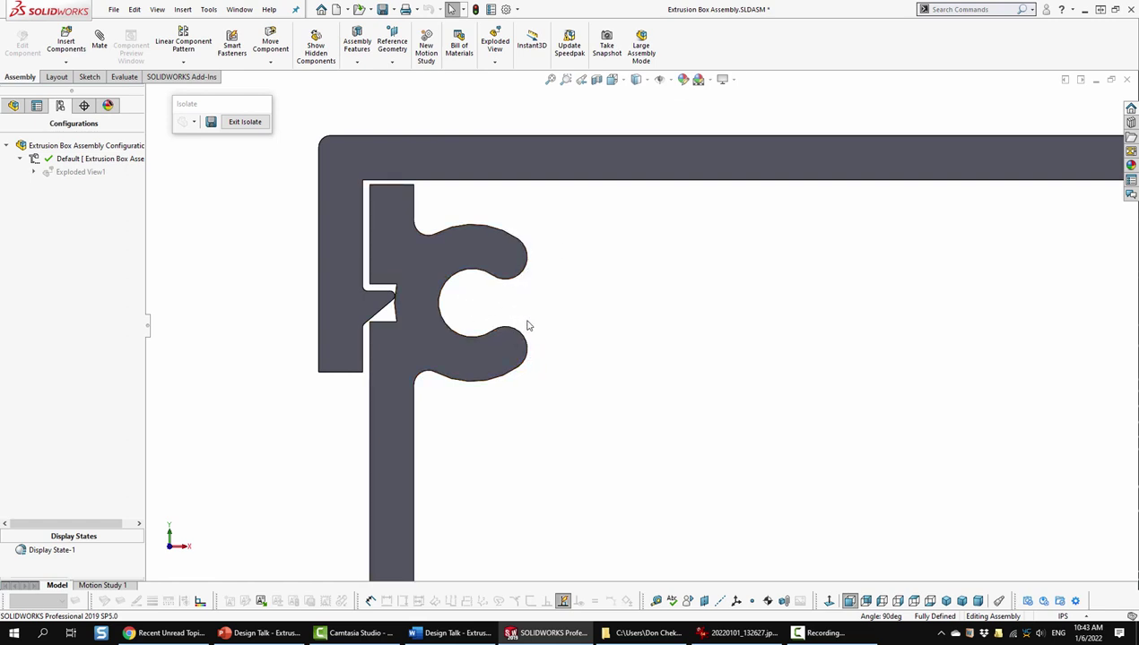
{"action": "scroll", "coordinate": [527, 325], "scroll_direction": "up", "scroll_amount": 5}
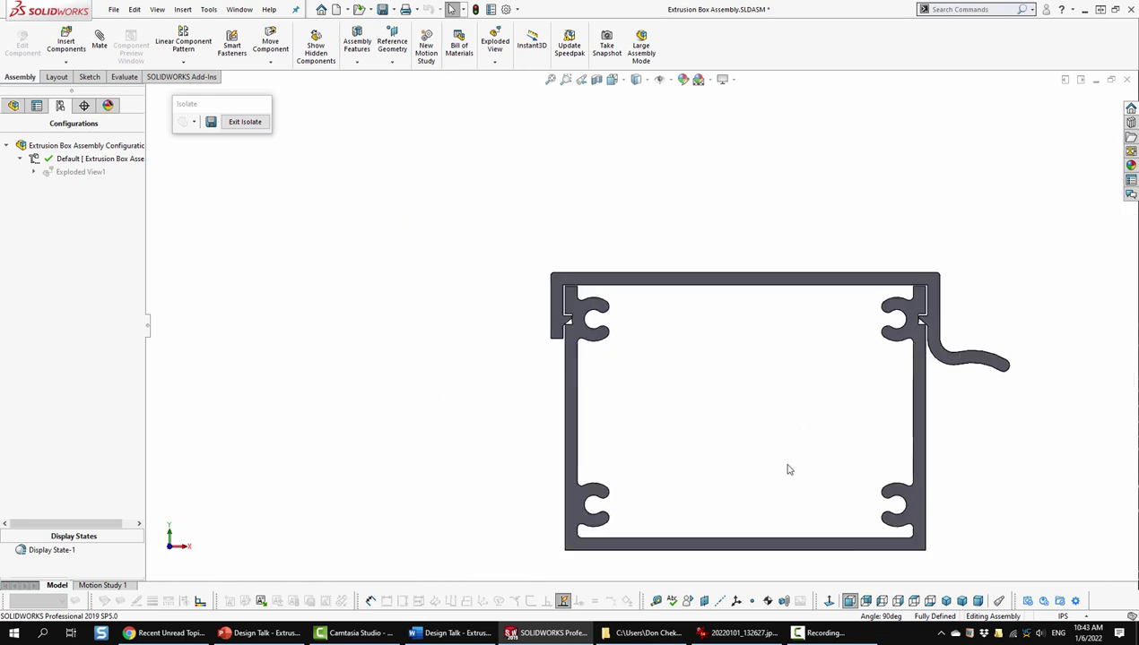
{"action": "scroll", "coordinate": [711, 500], "scroll_direction": "down", "scroll_amount": 4}
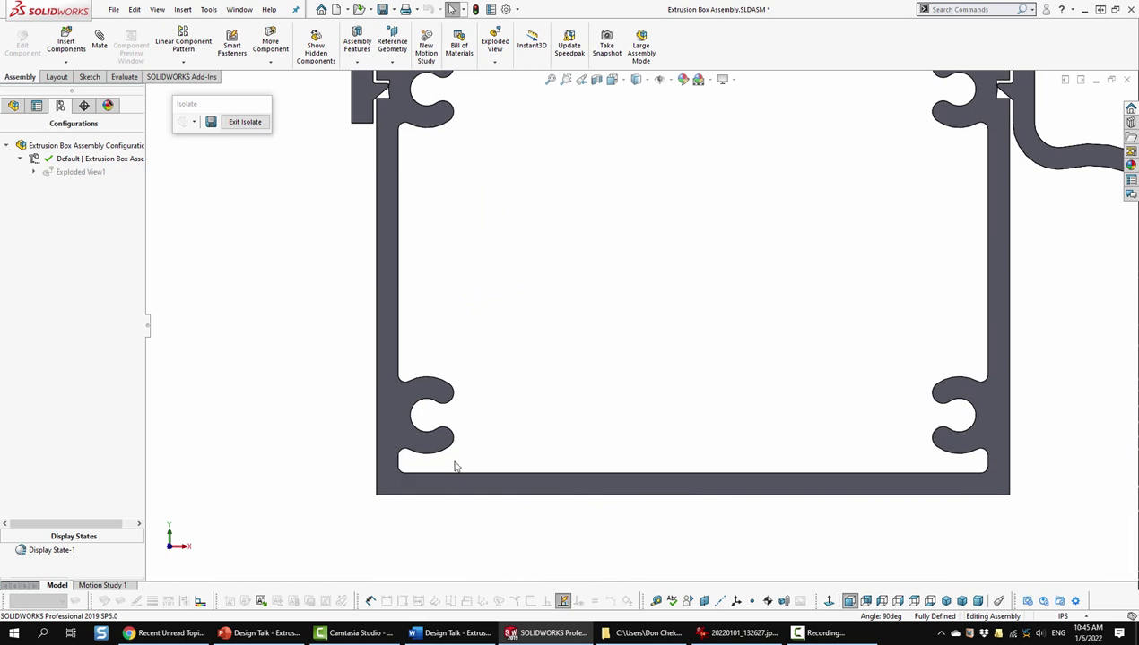
{"action": "scroll", "coordinate": [677, 284], "scroll_direction": "up", "scroll_amount": 2}
{"action": "scroll", "coordinate": [679, 281], "scroll_direction": "down", "scroll_amount": 1}
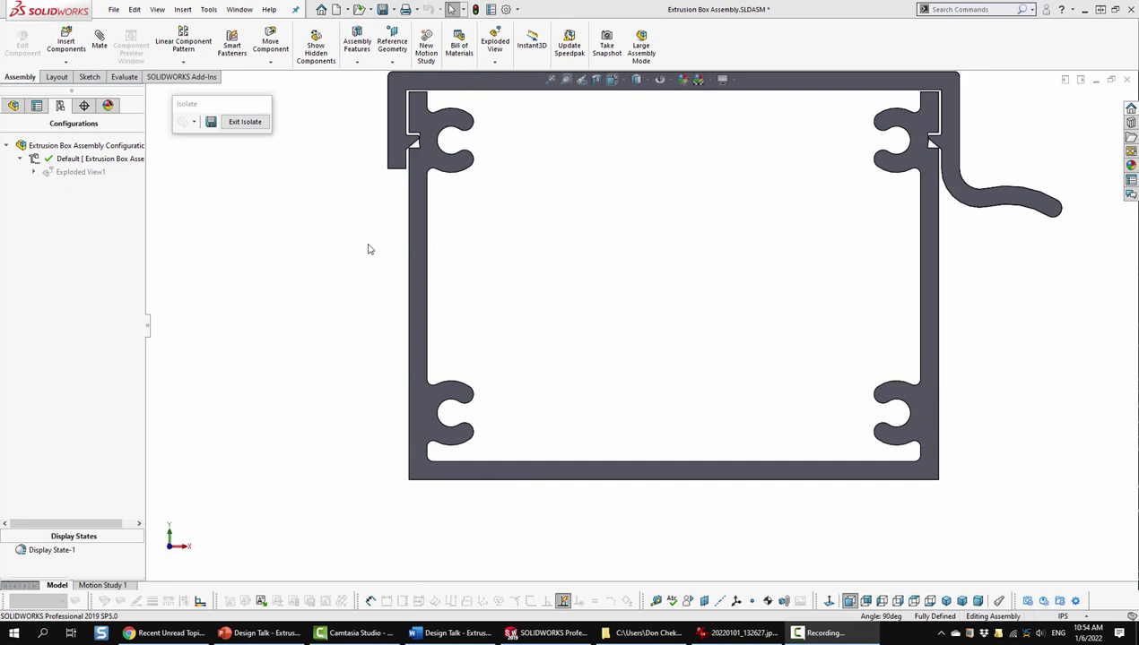
{"action": "left_click", "coordinate": [245, 122]}
{"action": "key", "text": "ctrl+7"}
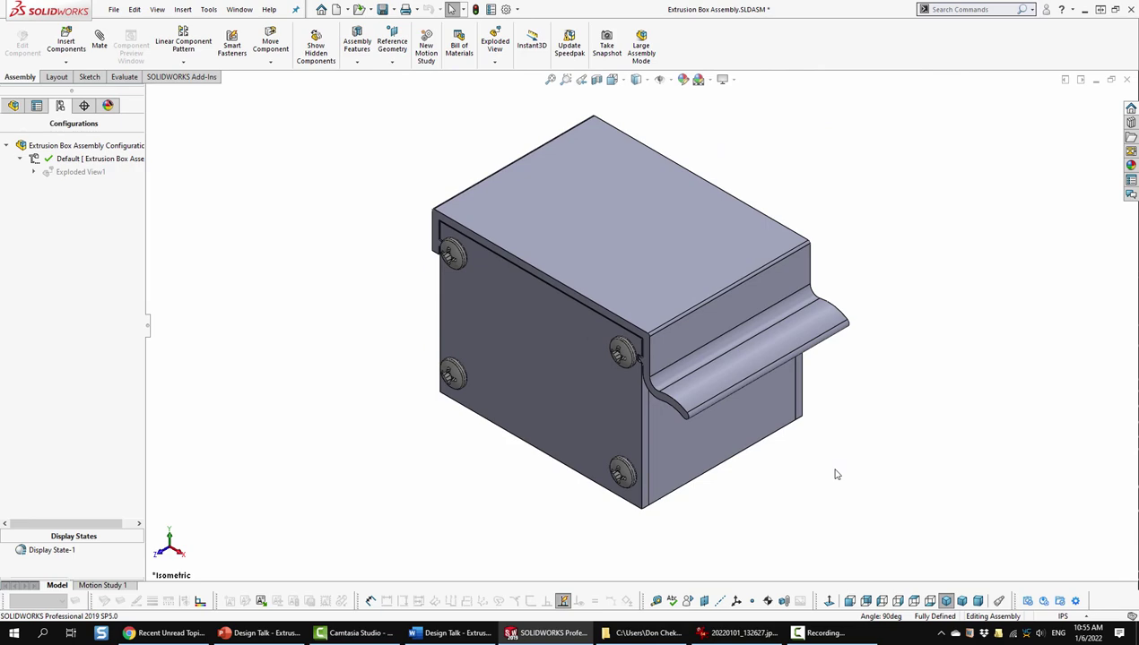
Step: Switch to IrfanView to look at the photo of the yellow 3D-printed box parts, and return to the assembly
{"action": "left_click", "coordinate": [749, 635]}
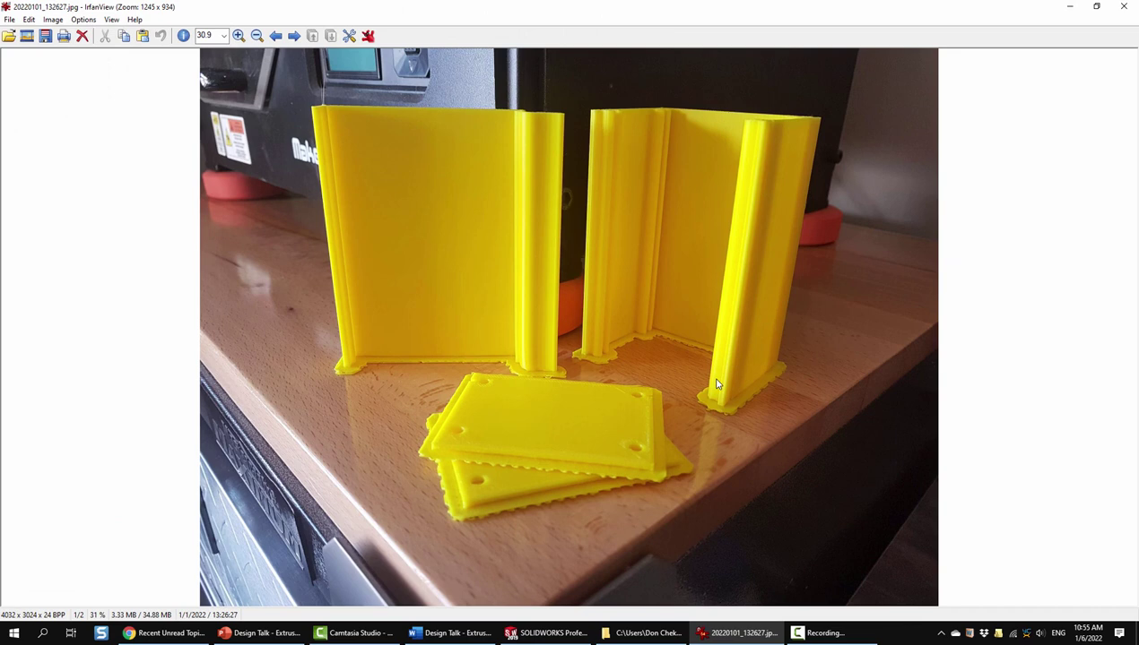
{"action": "left_click", "coordinate": [1069, 7]}
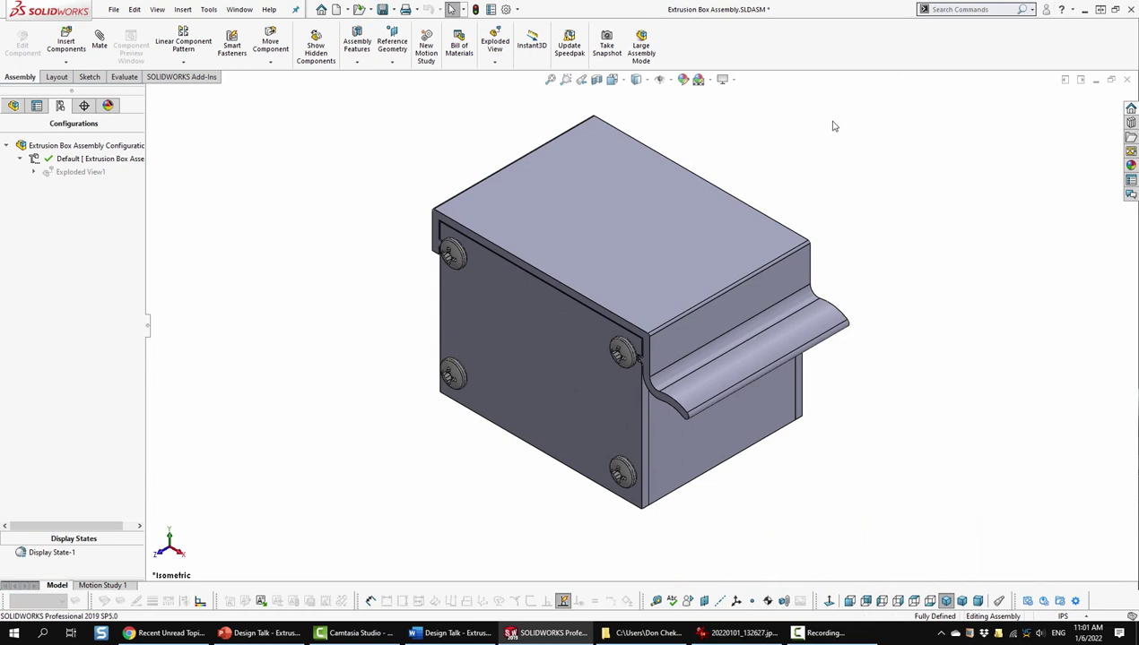
Step: Hide the cap to look inside the box, and restore it through Show Hidden Components
{"action": "right_click", "coordinate": [561, 205]}
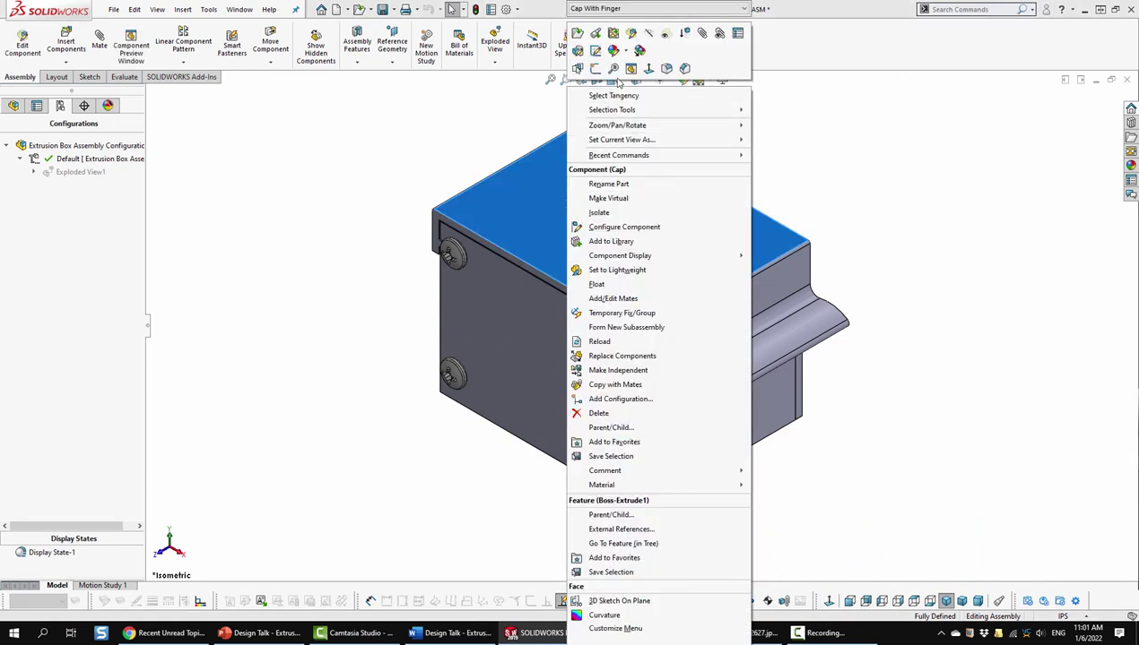
{"action": "left_click", "coordinate": [648, 34]}
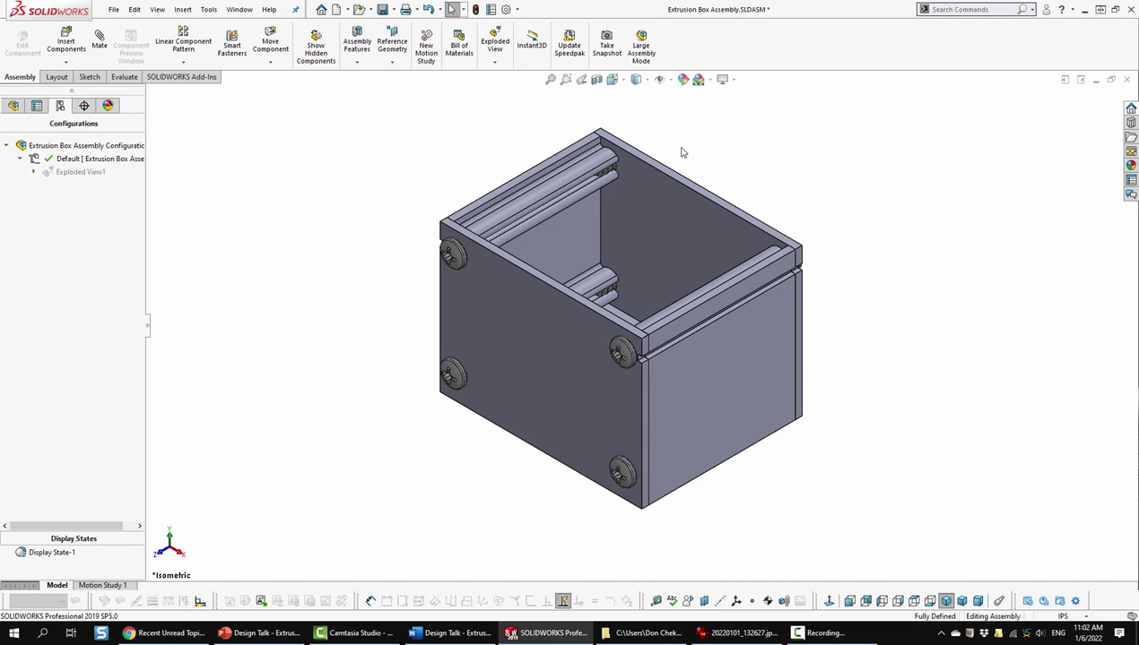
{"action": "left_click", "coordinate": [316, 47]}
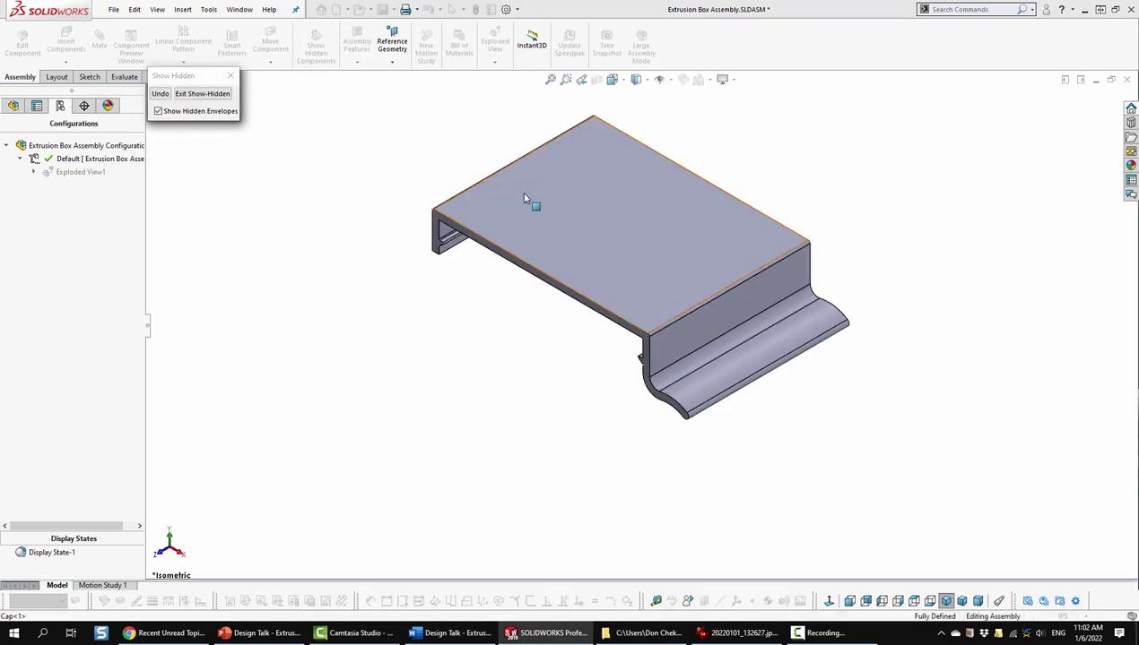
{"action": "left_click", "coordinate": [525, 199]}
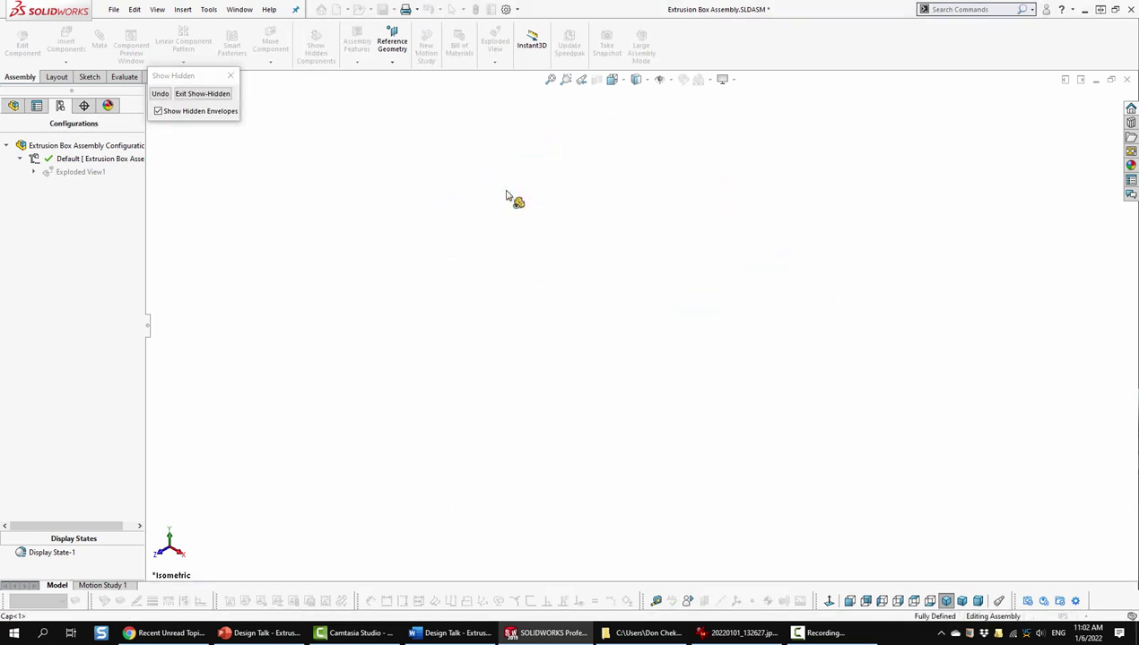
{"action": "left_click", "coordinate": [204, 94]}
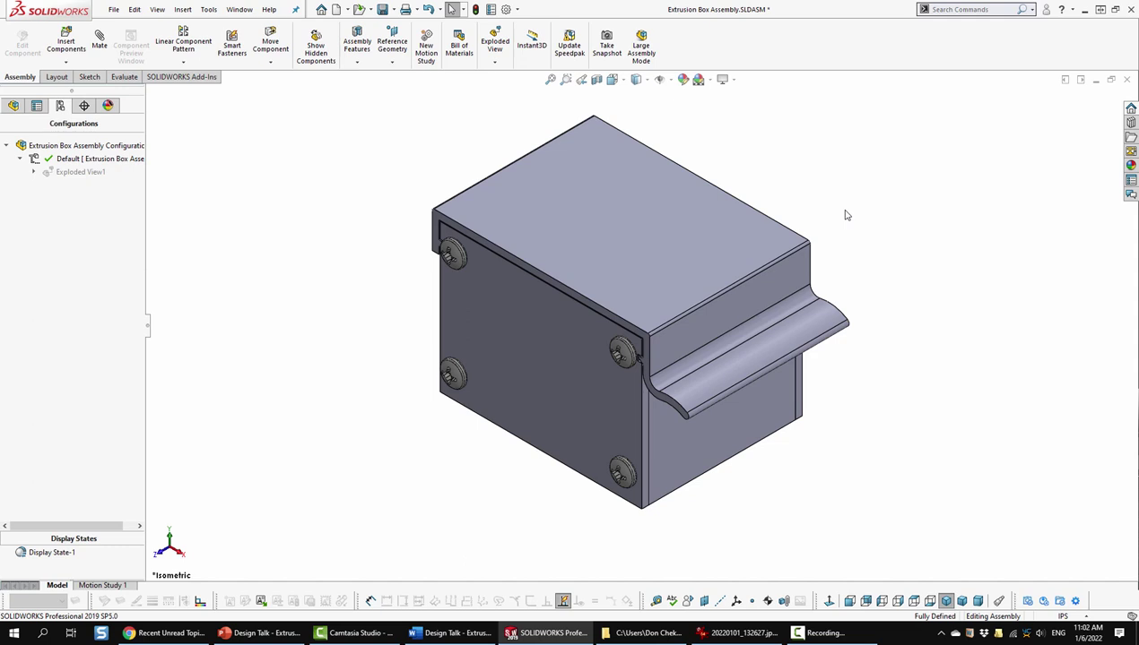
Step: Change the cap component's configuration to Default
{"action": "left_click", "coordinate": [616, 214]}
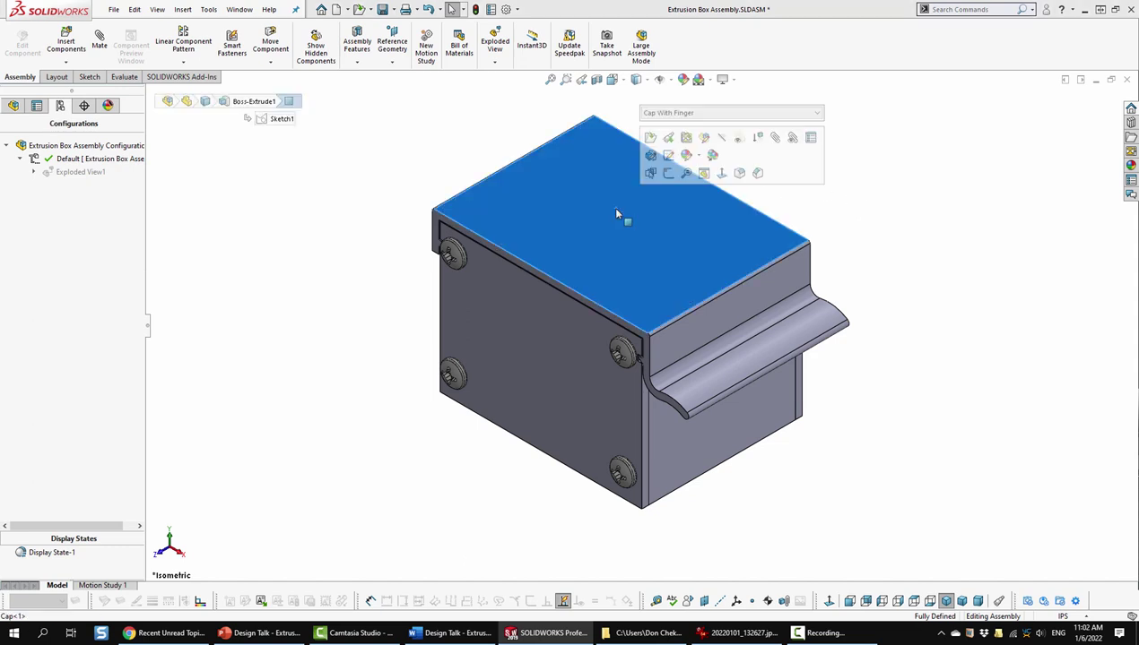
{"action": "left_click", "coordinate": [814, 115]}
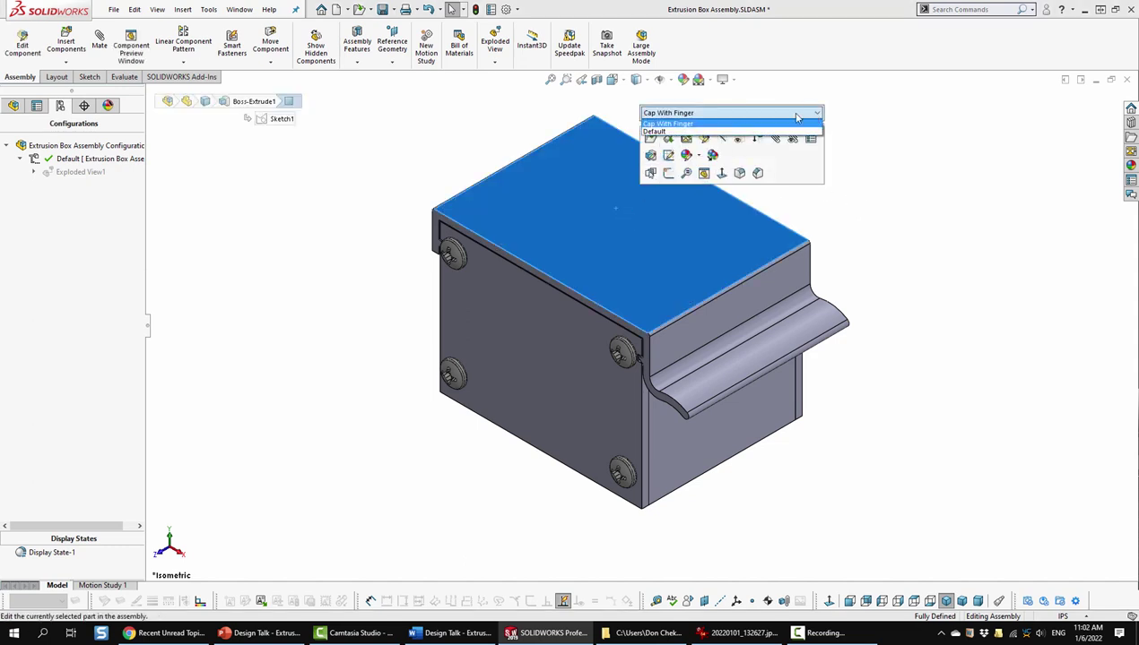
{"action": "left_click", "coordinate": [665, 132]}
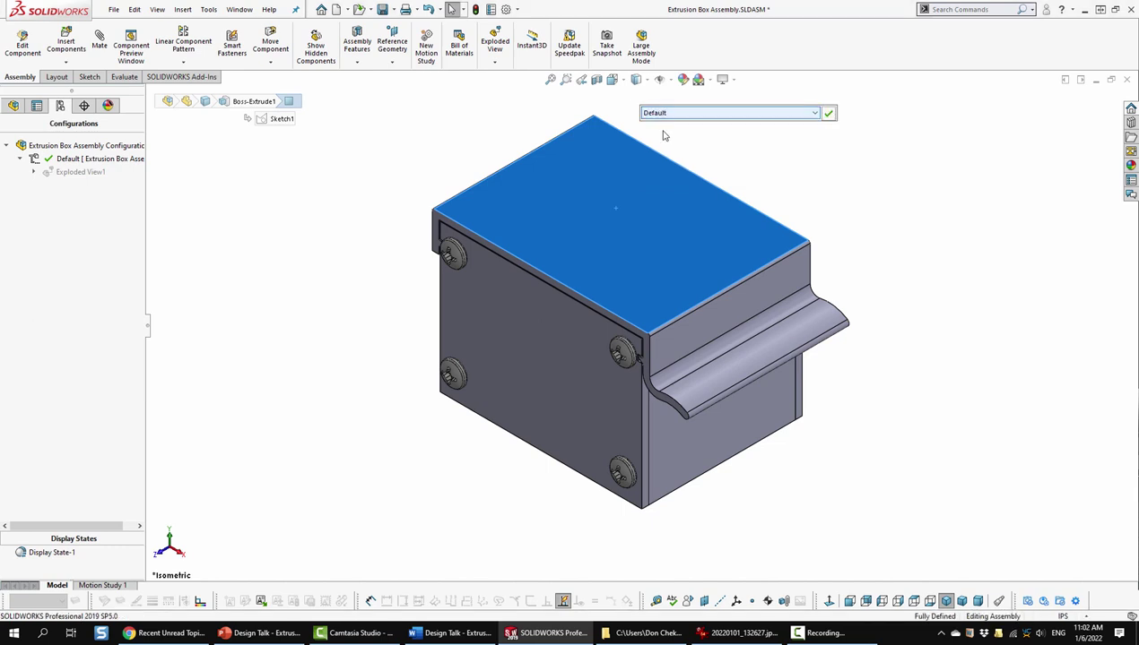
{"action": "left_click", "coordinate": [827, 115]}
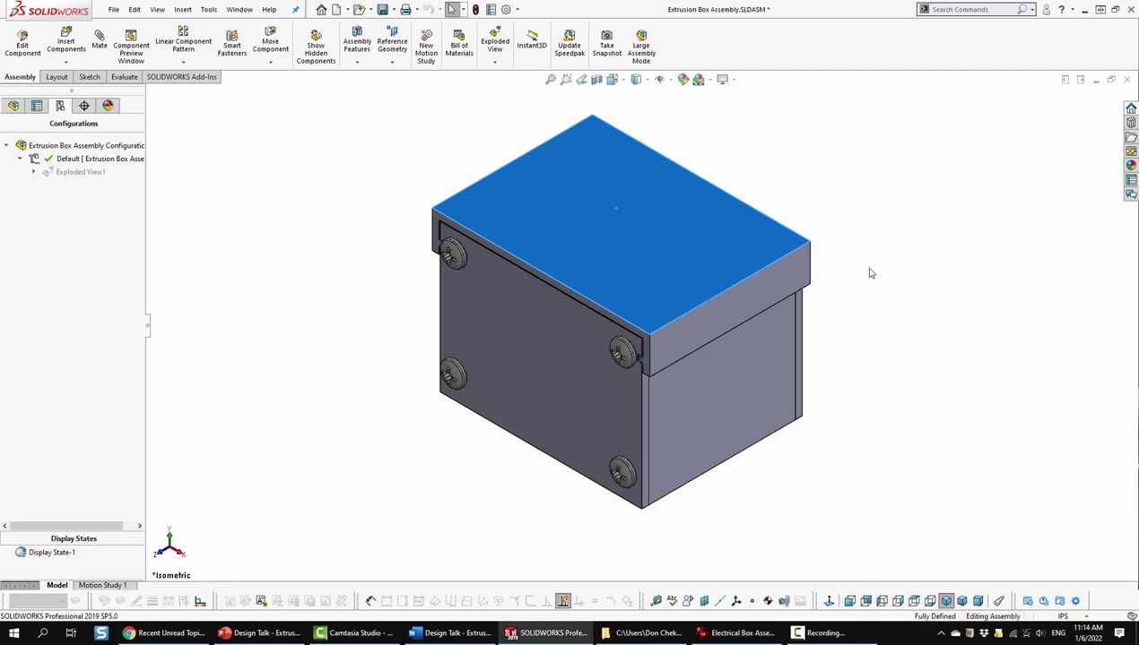
Step: Switch to IrfanView to look at the electrical box assembly cutaway image
{"action": "left_click", "coordinate": [740, 633]}
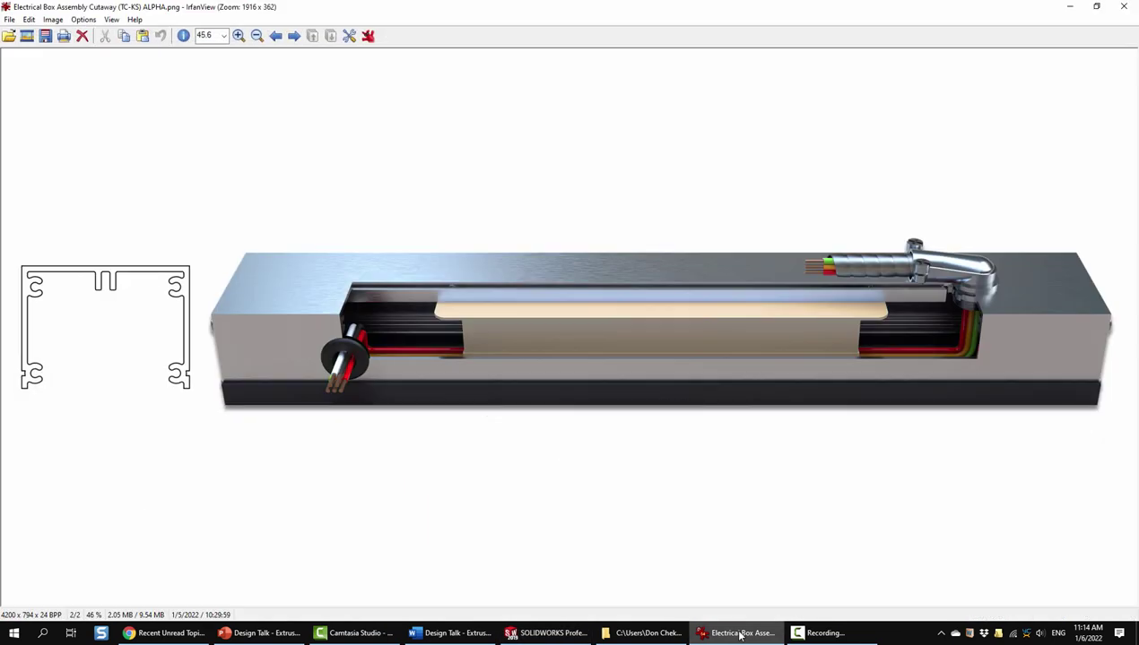
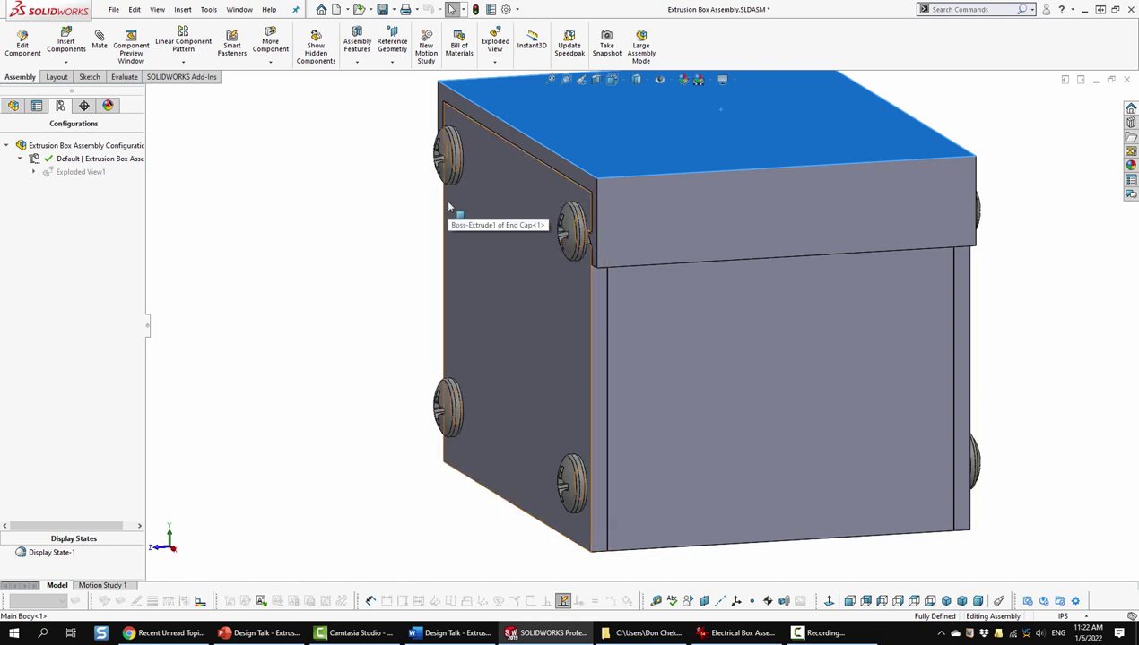
Step: Examine the end cap, its four screws and the cap's overlapping edge, and restore the isometric view
{"action": "middle_click_drag", "start_coordinate": [449, 206], "coordinate": [394, 296]}
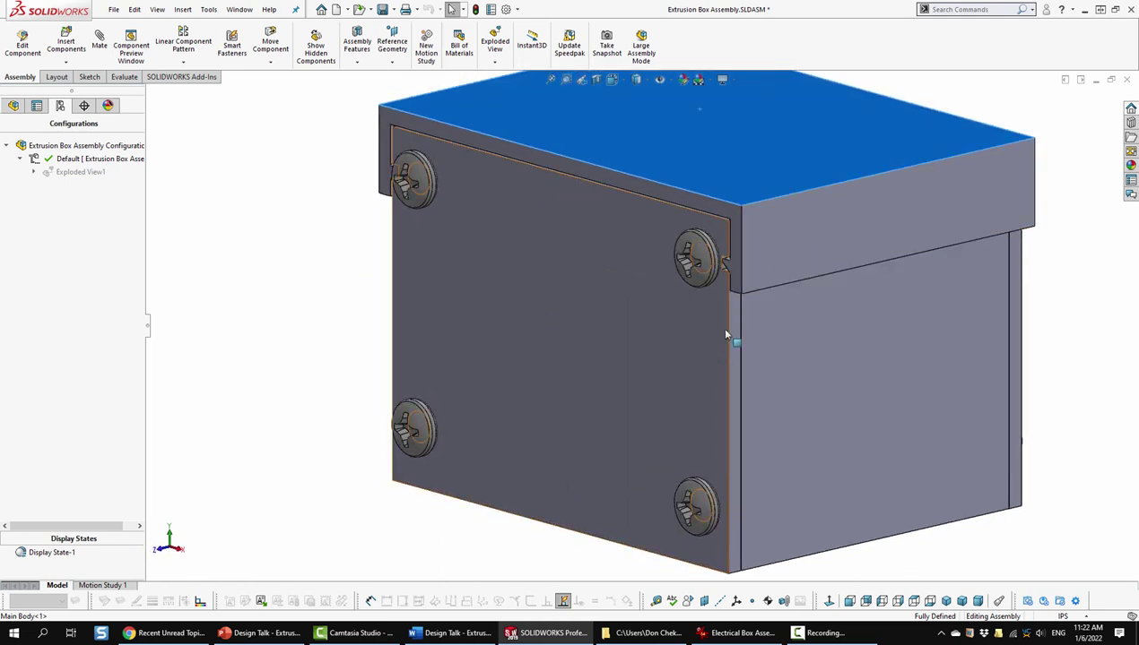
{"action": "scroll", "coordinate": [717, 296], "scroll_direction": "down", "scroll_amount": 3}
{"action": "scroll", "coordinate": [632, 313], "scroll_direction": "up", "scroll_amount": 5}
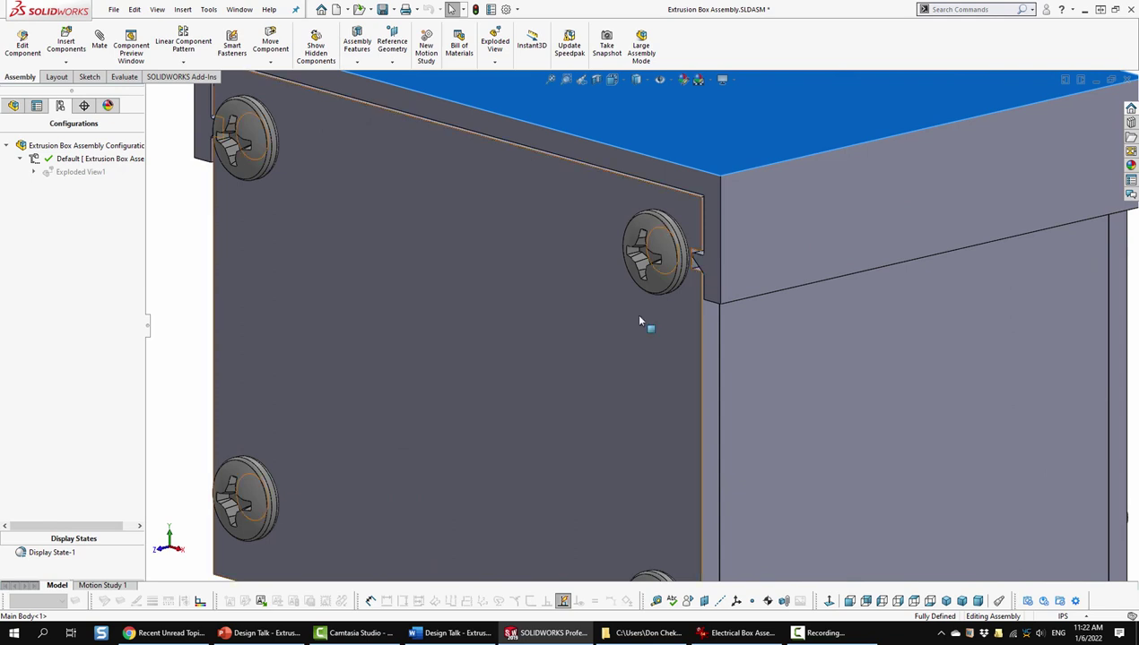
{"action": "middle_click_drag", "start_coordinate": [511, 330], "coordinate": [657, 369]}
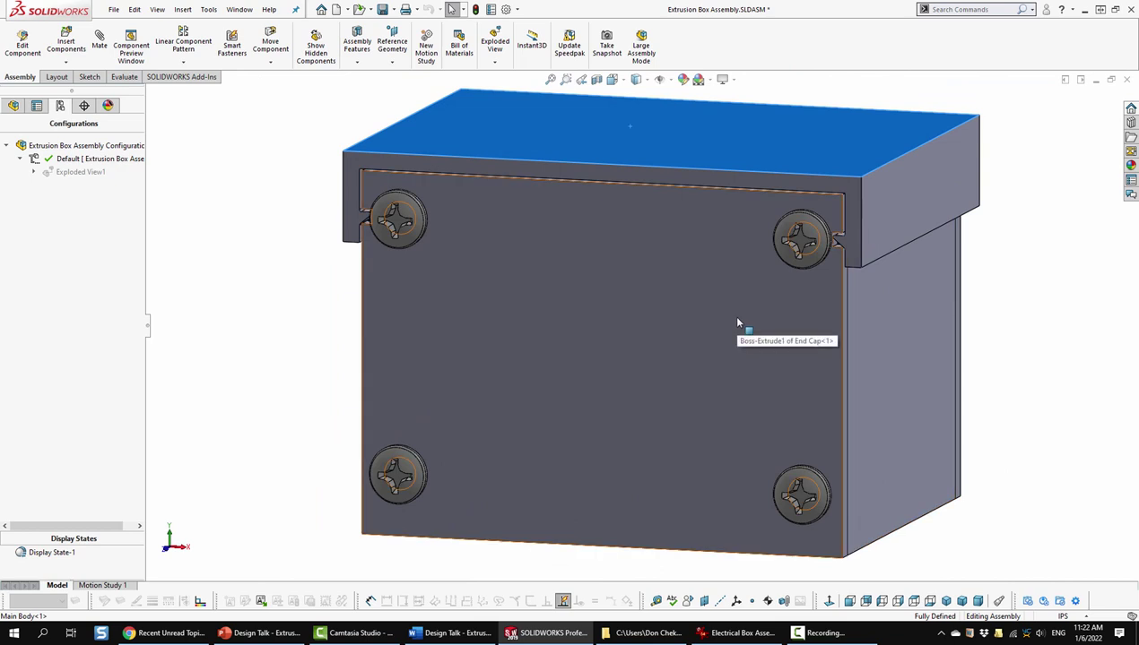
{"action": "left_click", "coordinate": [947, 603]}
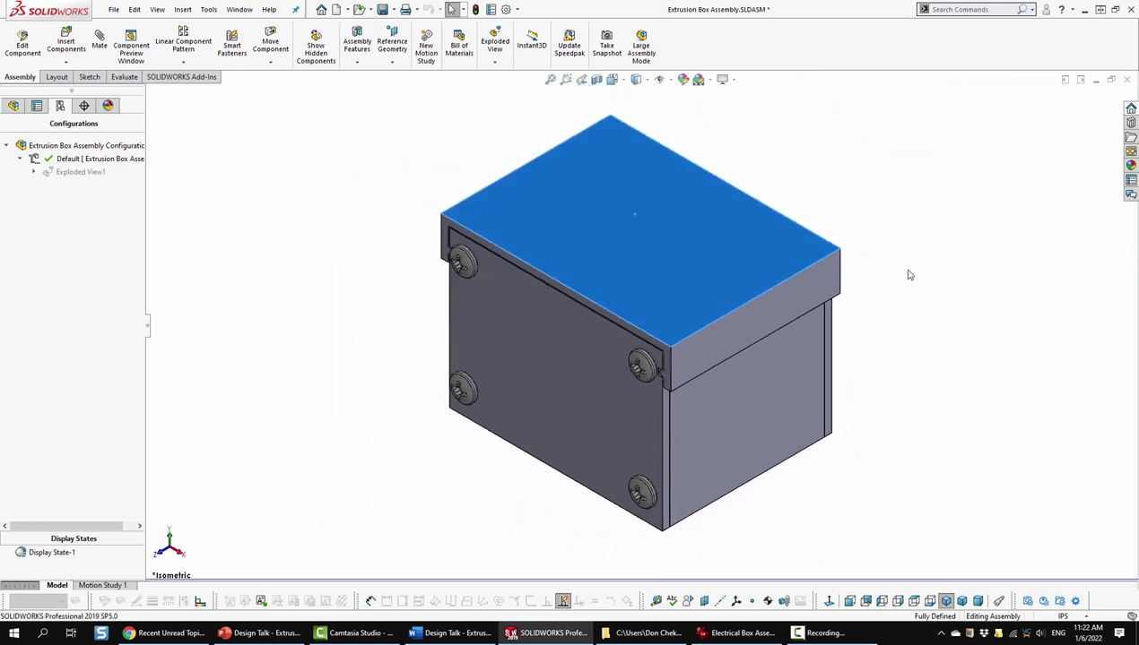